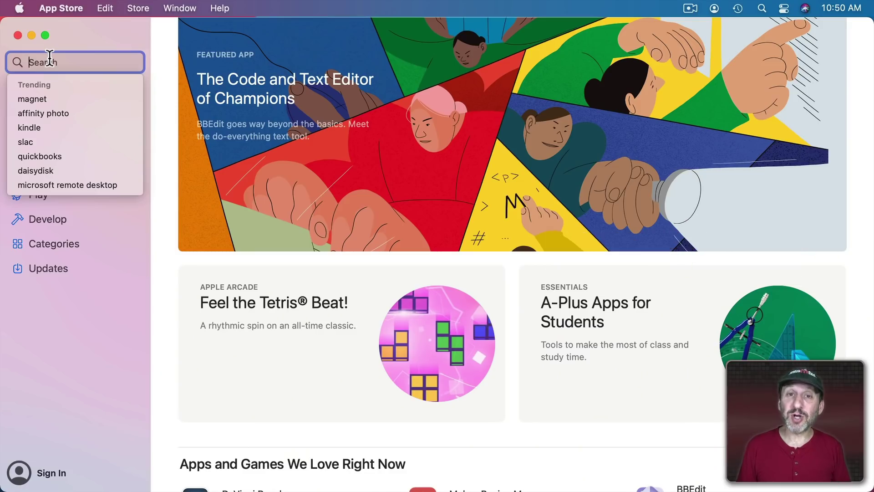
# - Search the App Store for apps handling .pdf files, then .doc files
pyautogui.write('.')
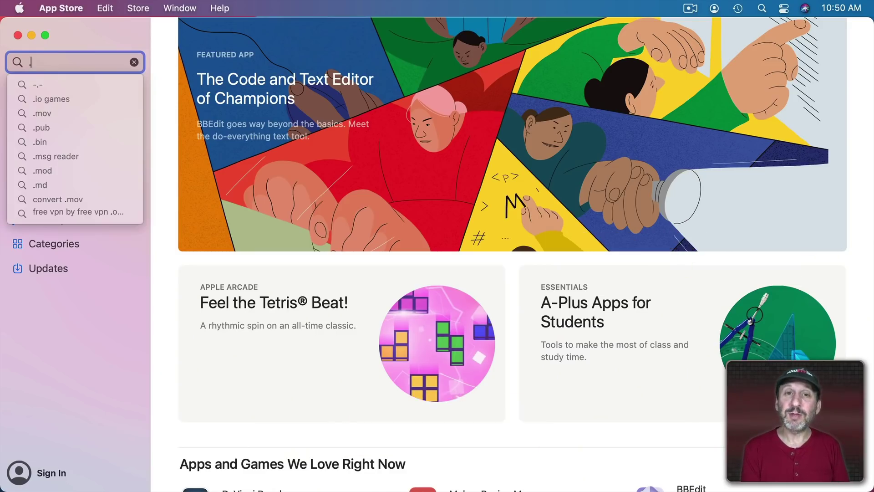
pyautogui.write('pdf')
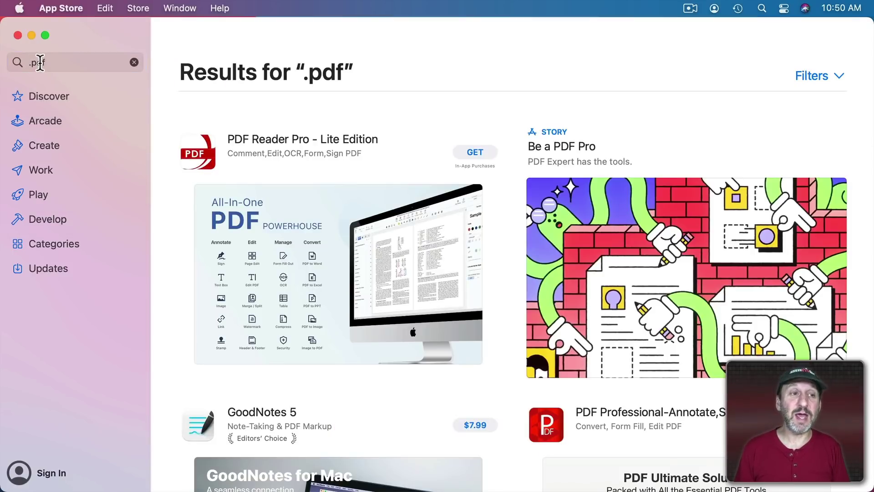
pyautogui.click(40, 62)
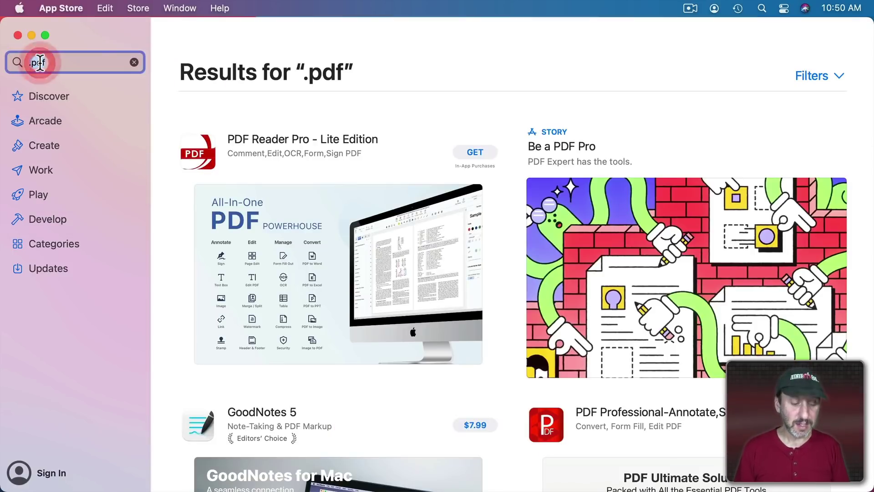
pyautogui.write('.do')
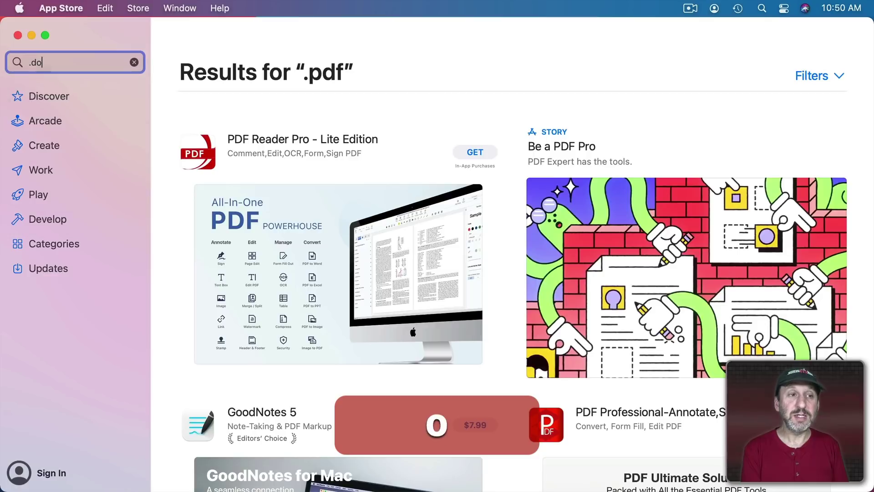
pyautogui.write('c')
pyautogui.press('Return')
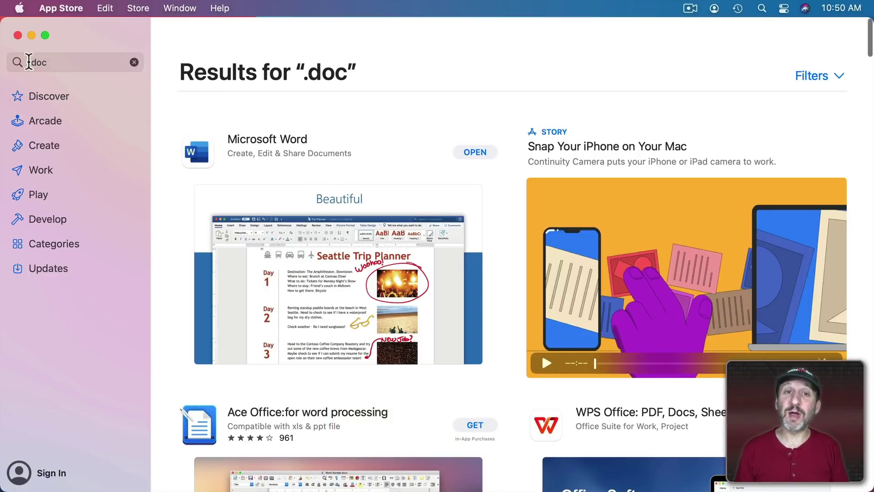
# - Replace the search term with png to find apps handling .png files
pyautogui.click(34, 62)
pyautogui.press('BackSpace')
pyautogui.press('BackSpace')
pyautogui.press('BackSpace')
pyautogui.write('p')
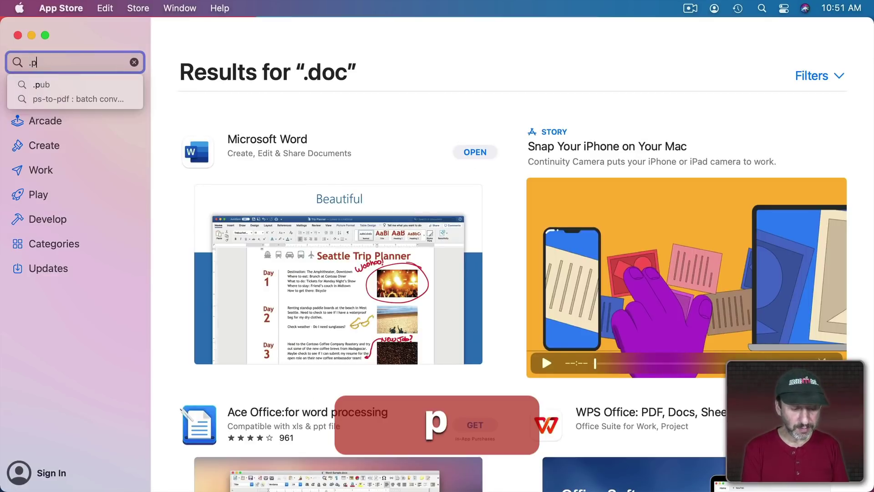
pyautogui.write('ng')
pyautogui.press('Return')
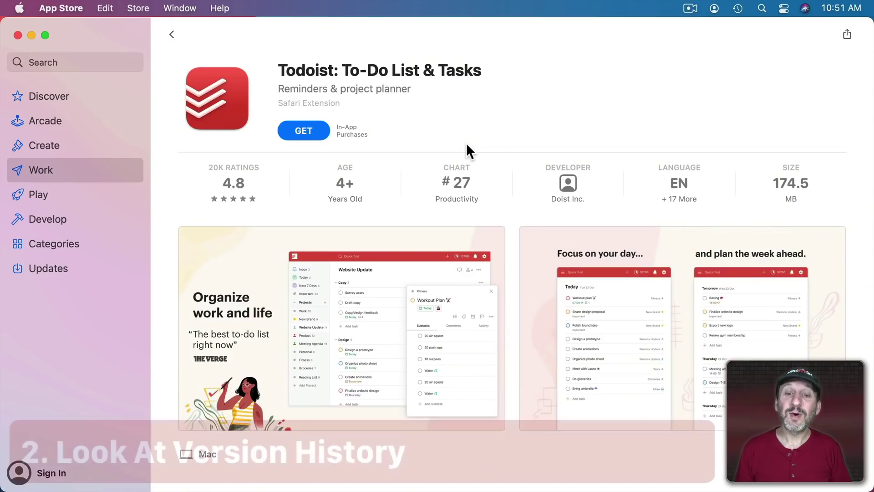
# - Show Todoist's full Version History from its What's New section
pyautogui.scroll(-4, 469, 150)
pyautogui.scroll(-2, 466, 143)
pyautogui.scroll(-4, 467, 143)
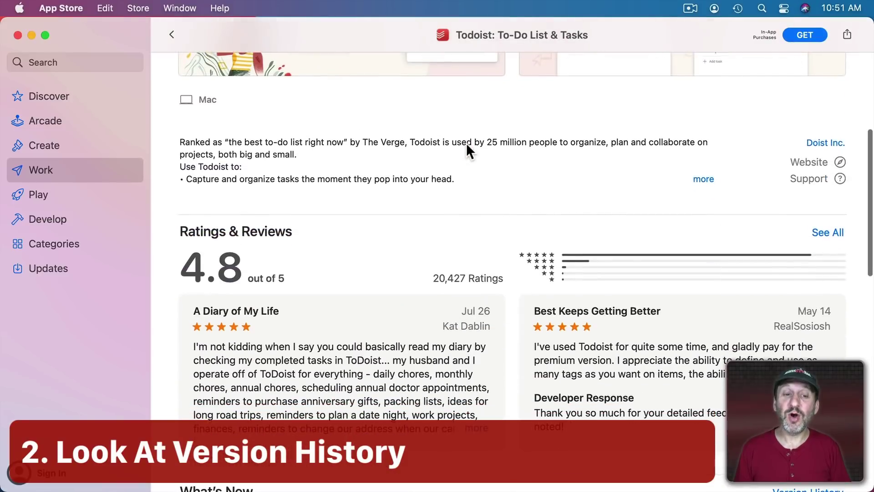
pyautogui.scroll(-4, 467, 143)
pyautogui.scroll(-2, 467, 143)
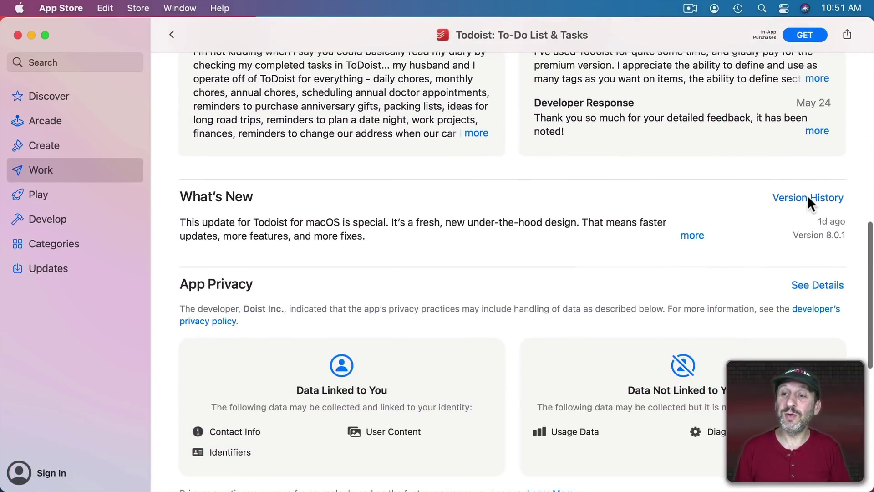
pyautogui.click(809, 200)
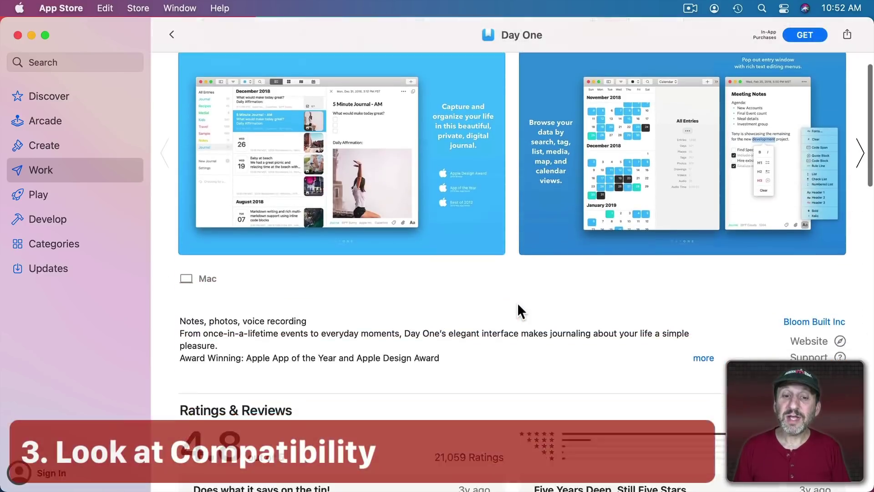
# - Expand Day One's Compatibility info, showing it requires macOS 10.13 or later
pyautogui.scroll(-4, 518, 302)
pyautogui.scroll(-7, 517, 302)
pyautogui.scroll(-5, 518, 302)
pyautogui.scroll(-4, 518, 302)
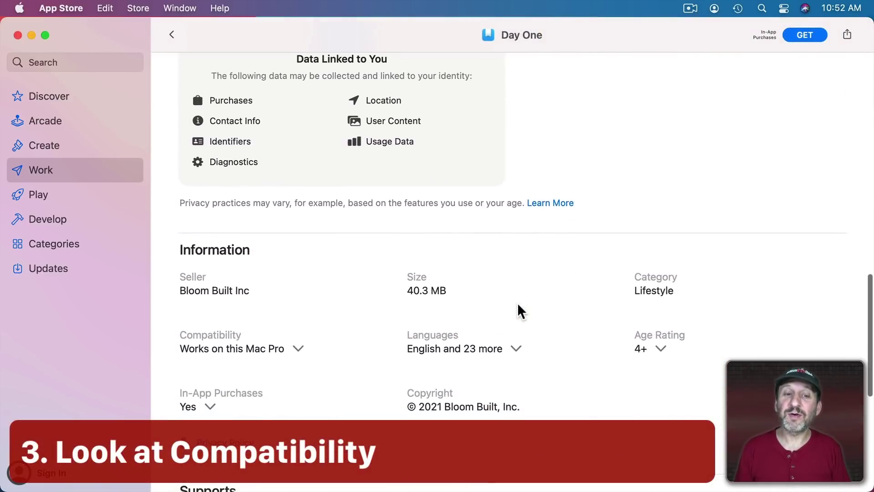
pyautogui.scroll(-4, 518, 303)
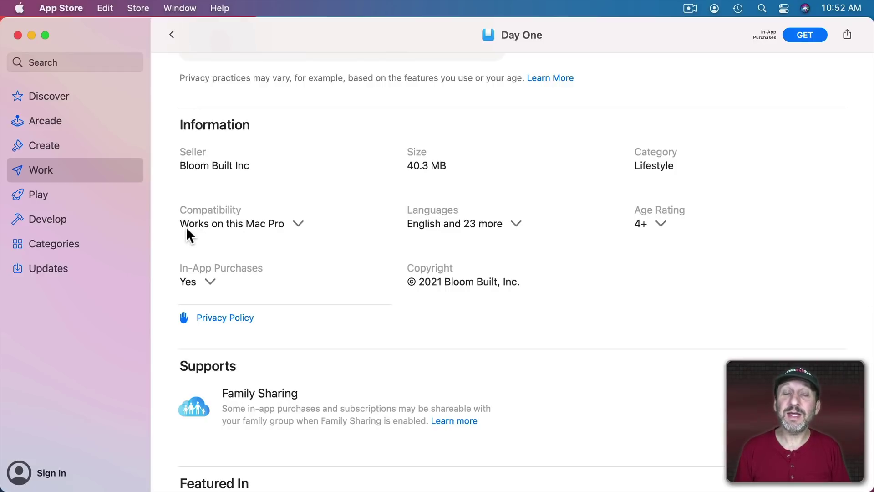
pyautogui.click(299, 224)
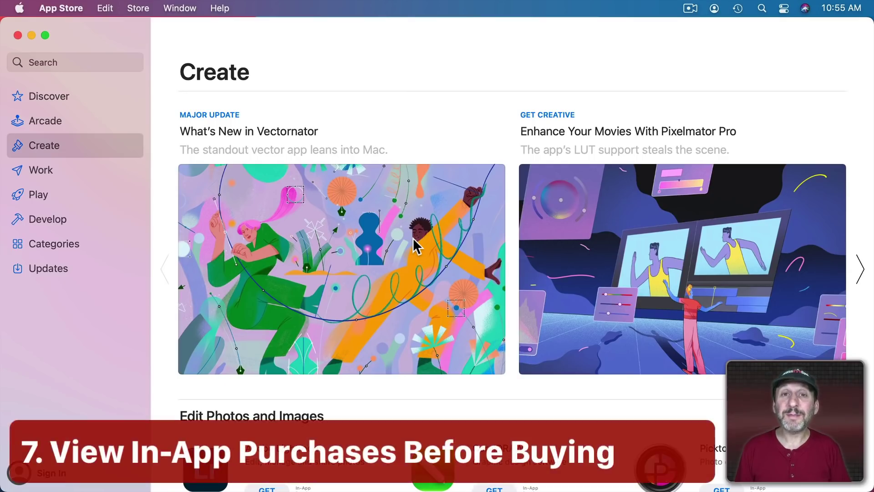
# - Open Adobe Lightroom's app page from the Create category
pyautogui.scroll(-3, 416, 244)
pyautogui.scroll(-5, 414, 238)
pyautogui.scroll(-3, 414, 240)
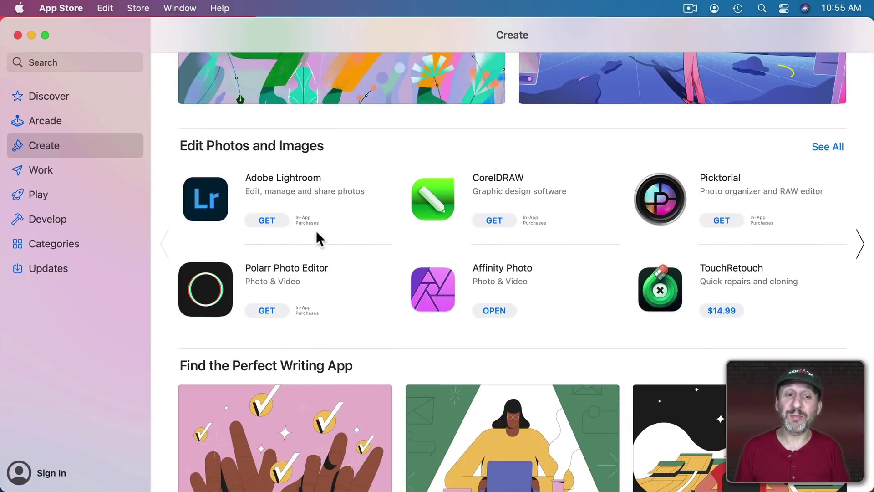
pyautogui.click(294, 224)
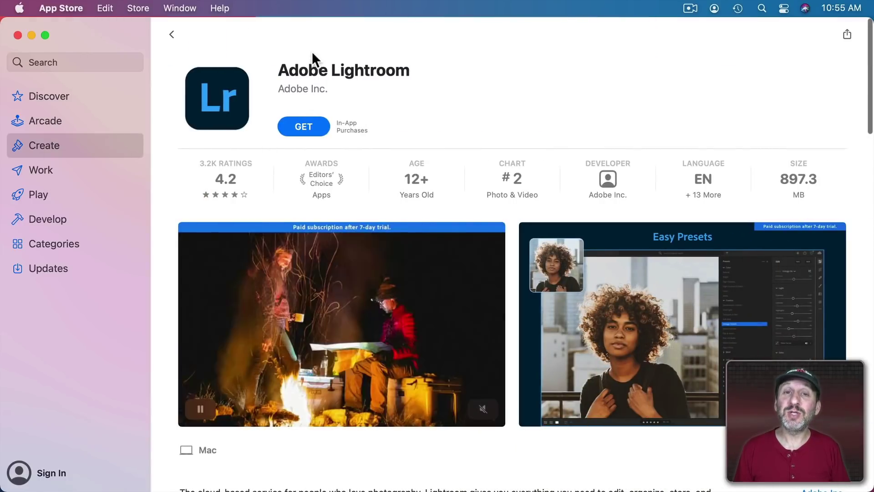
# - Expand Lightroom's In-App Purchases to list its subscription prices
pyautogui.scroll(-5, 299, 398)
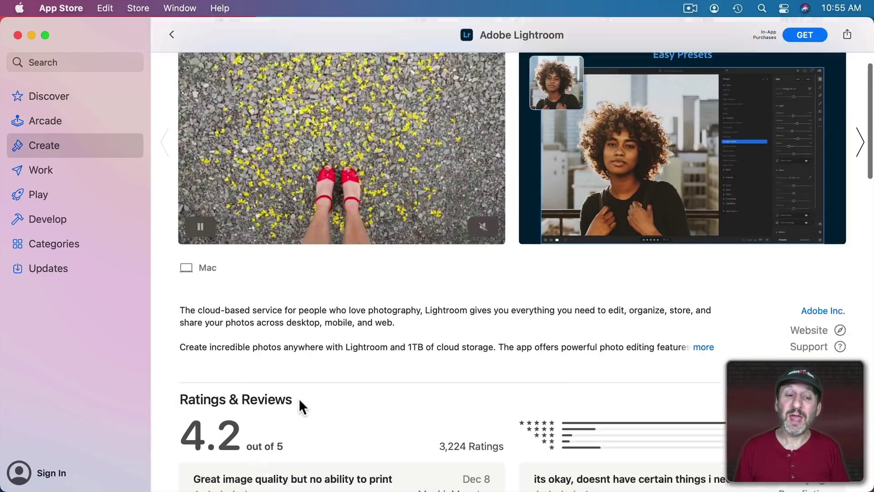
pyautogui.scroll(-5, 299, 398)
pyautogui.scroll(-5, 298, 398)
pyautogui.scroll(-3, 299, 398)
pyautogui.scroll(-3, 299, 398)
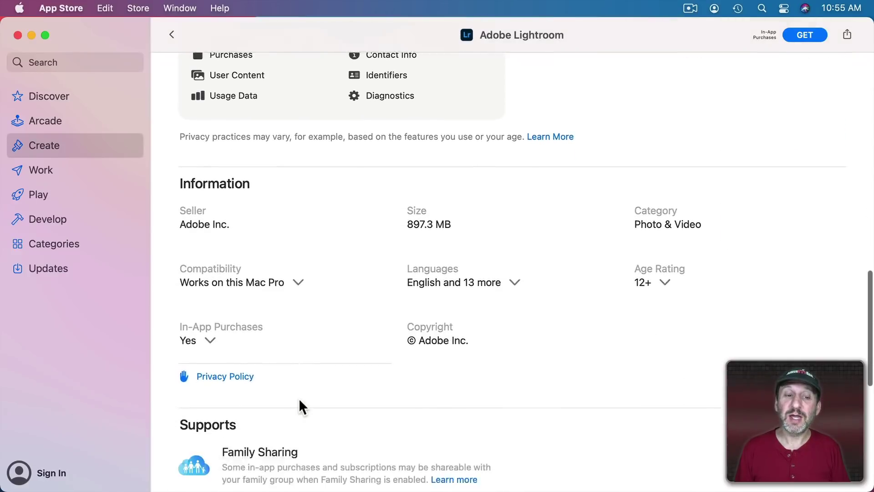
pyautogui.scroll(-1, 299, 398)
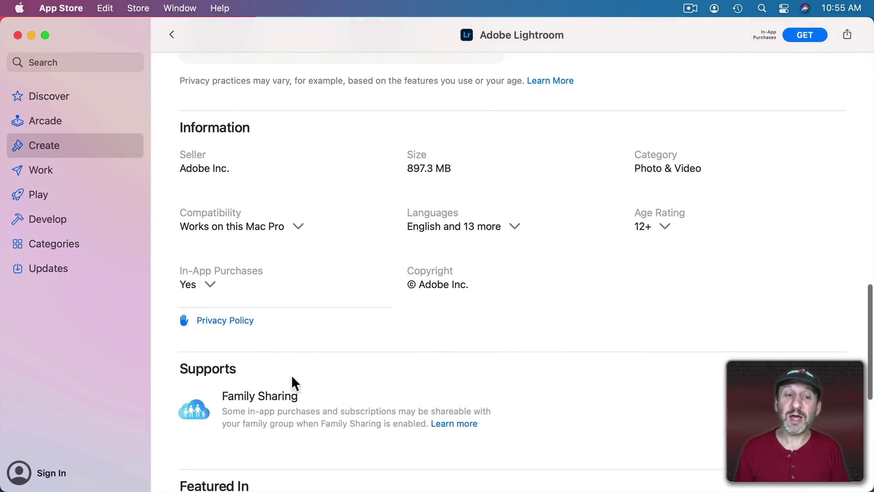
pyautogui.click(210, 284)
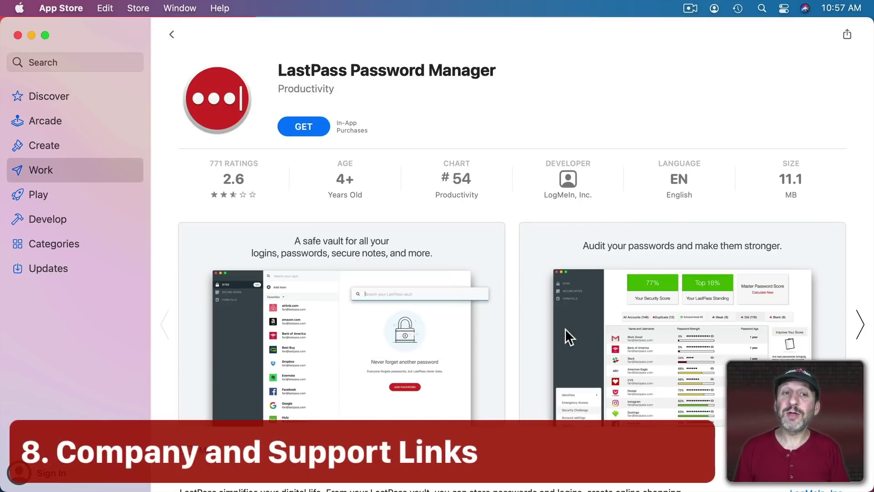
# - Scroll the LastPass page down to the LogMeIn, Website and Support links
pyautogui.scroll(-2, 566, 330)
pyautogui.scroll(-5, 566, 329)
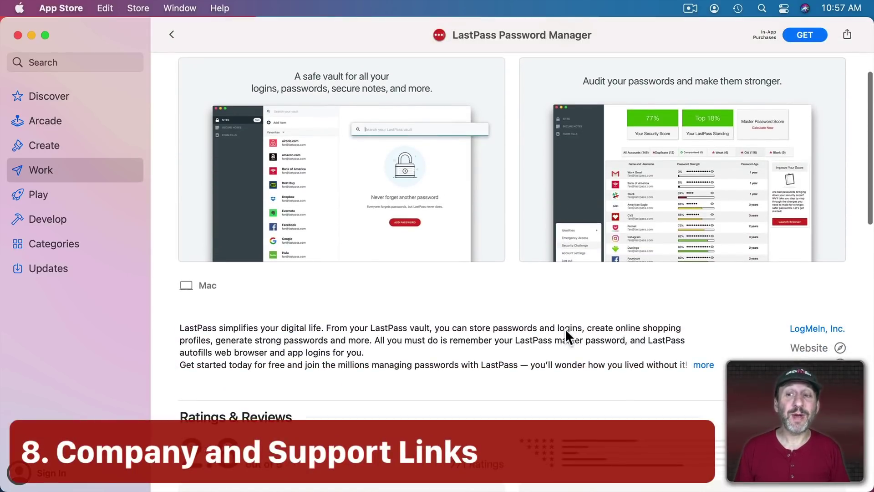
pyautogui.scroll(-3, 407, 331)
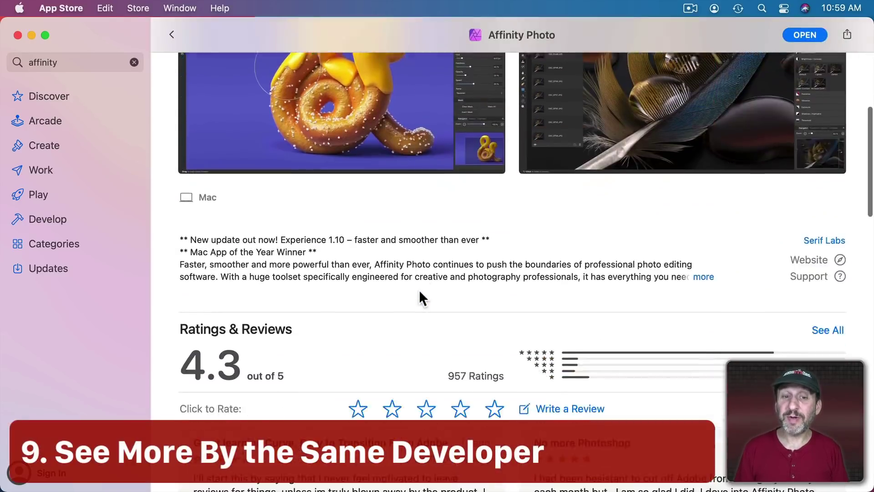
# - Scroll Affinity Photo's page down to the More by Serif Labs section
pyautogui.scroll(-10, 420, 293)
pyautogui.scroll(-8, 420, 294)
pyautogui.scroll(-5, 420, 294)
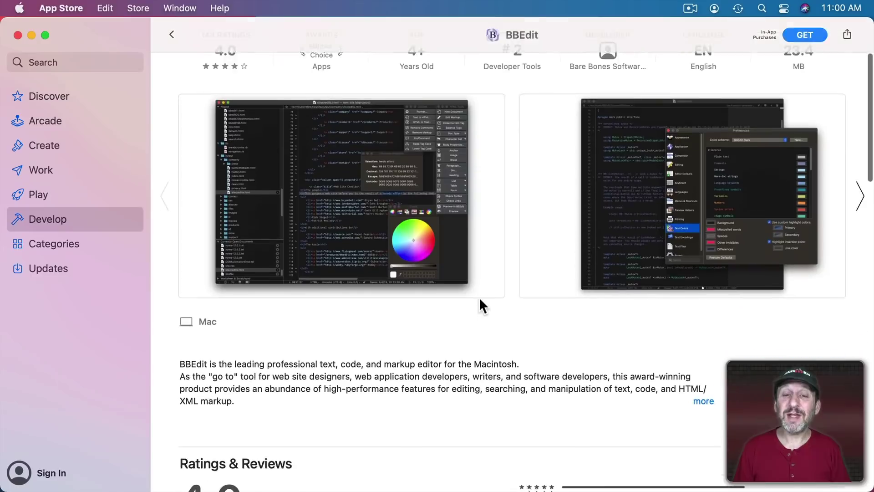
# - Scroll BBEdit's page past its description down to Ratings & Reviews
pyautogui.scroll(-5, 479, 301)
pyautogui.scroll(-4, 479, 307)
pyautogui.scroll(-2, 479, 303)
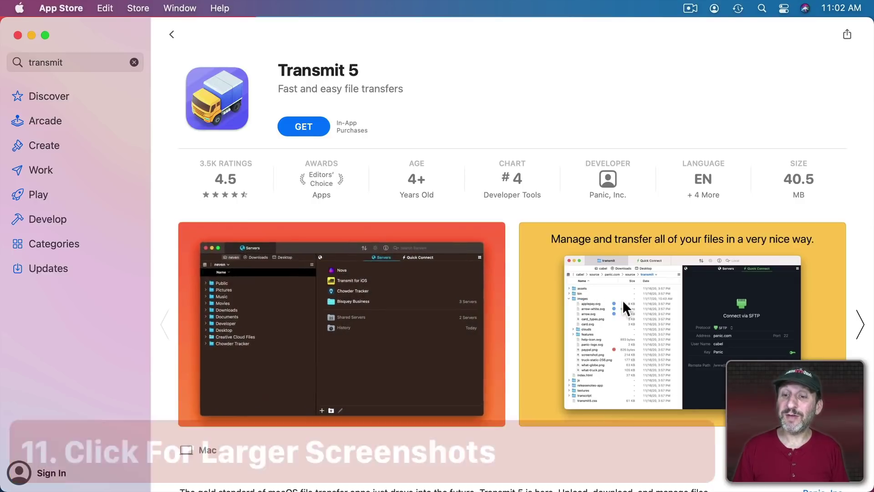
# - Enlarge Transmit 5's second, file-transfer screenshot in the full-width viewer
pyautogui.click(622, 299)
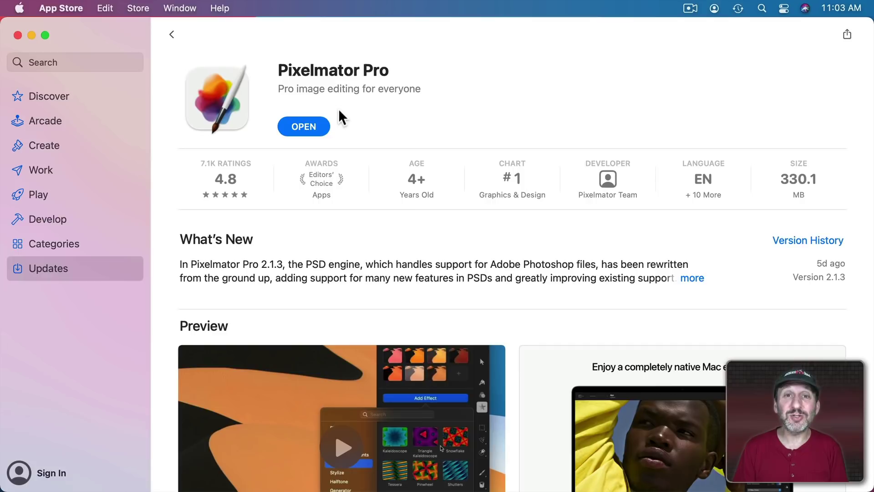
# - Open Launchpad and put the app icons into jiggling delete mode
pyautogui.press('F4')
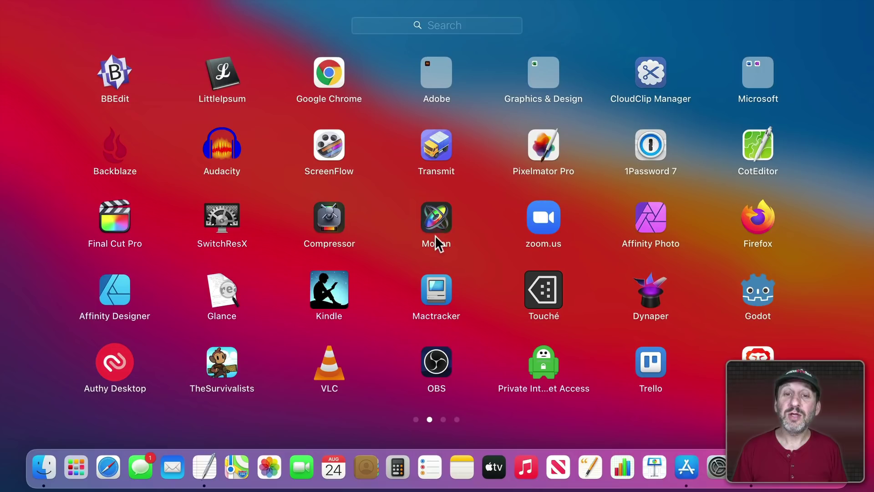
pyautogui.click(435, 222)
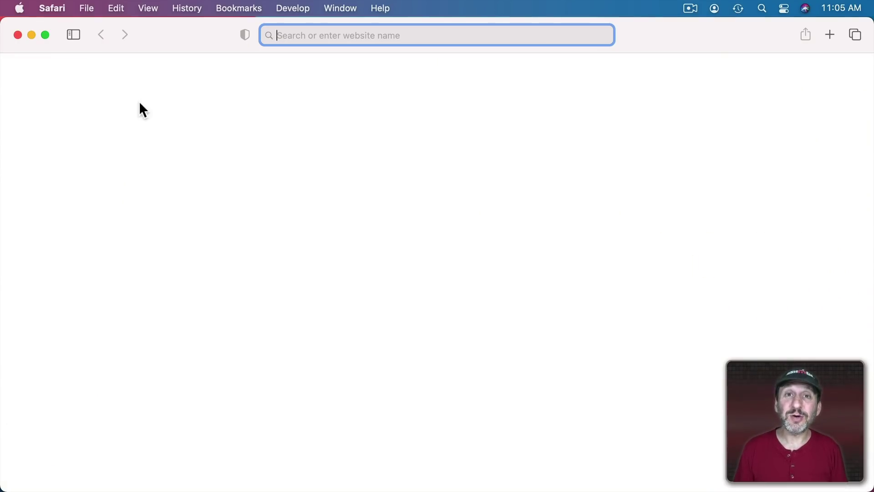
# - Browse Safari Extensions in the App Store, then scroll Discover to Apps and Games We Love
pyautogui.click(53, 7)
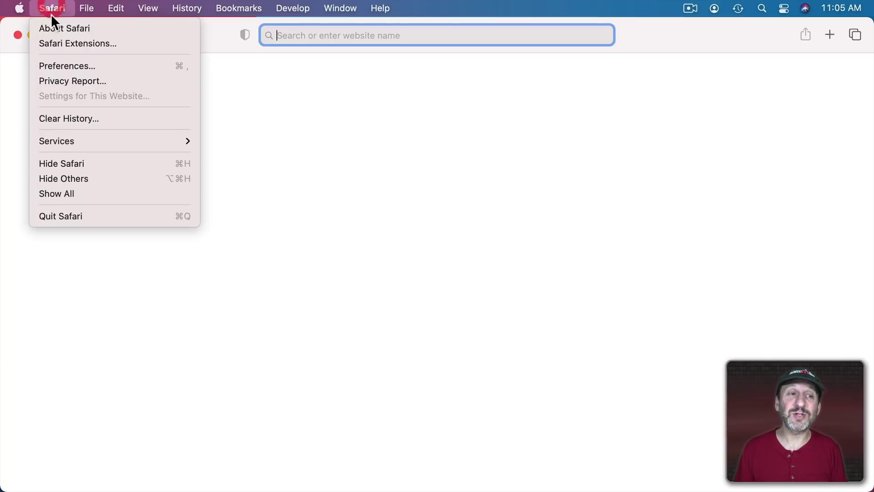
pyautogui.click(58, 47)
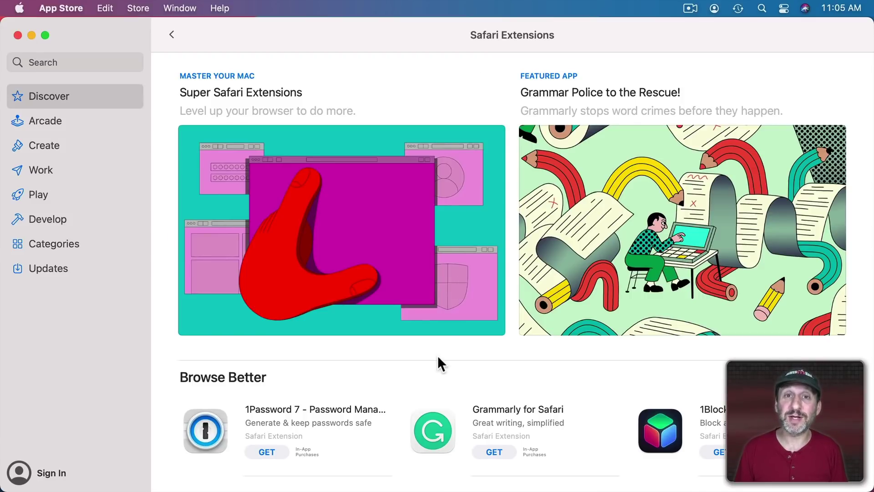
pyautogui.scroll(-5, 438, 357)
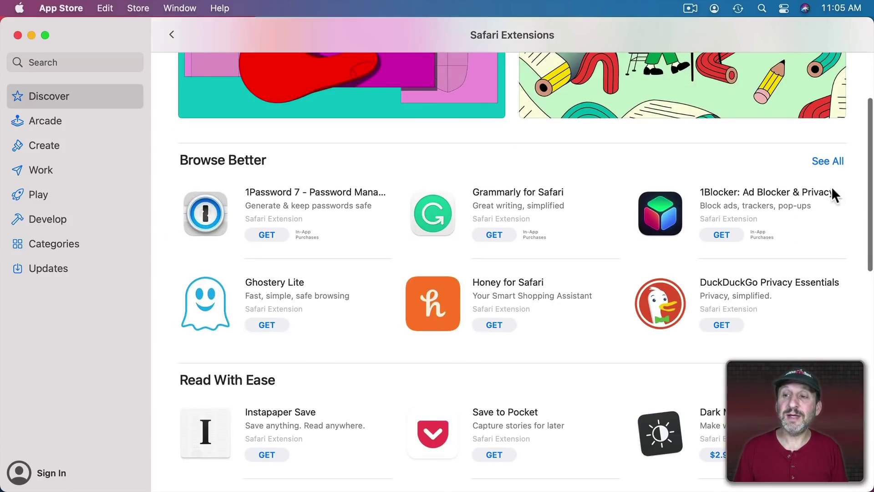
pyautogui.scroll(-3, 822, 218)
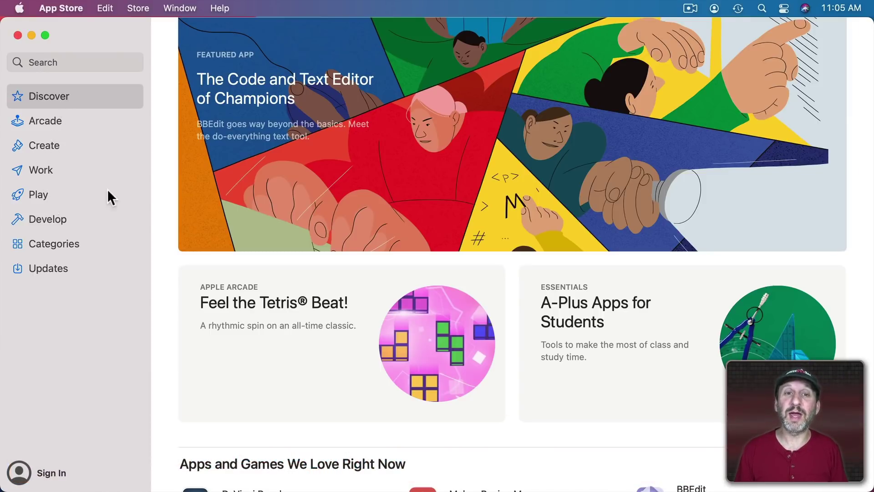
pyautogui.scroll(-3, 573, 242)
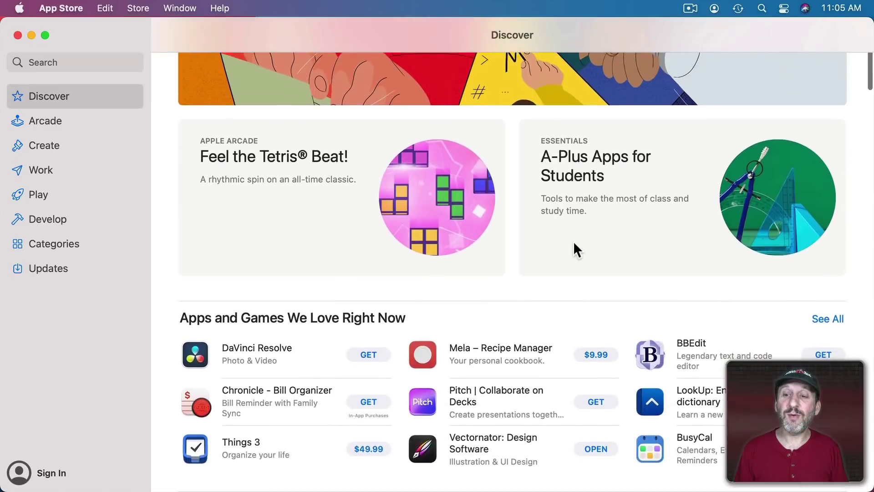
pyautogui.scroll(-3, 575, 249)
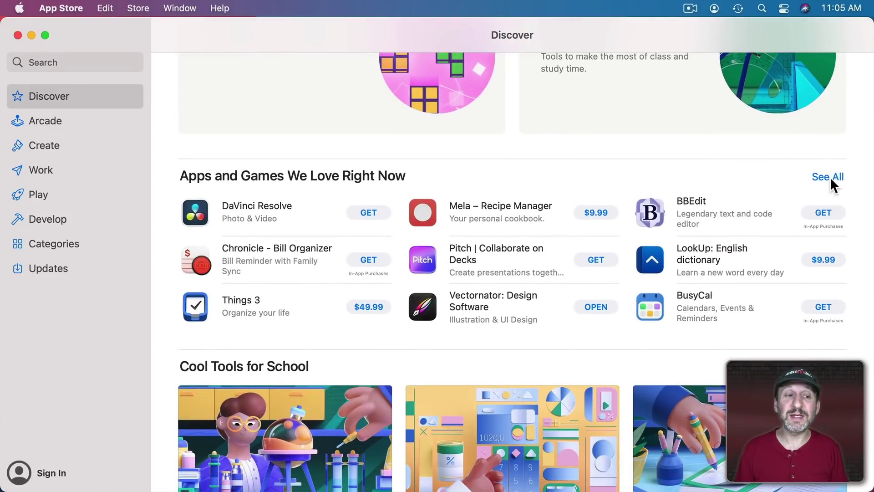
# - Open the Business category from Categories and browse its page
pyautogui.click(57, 244)
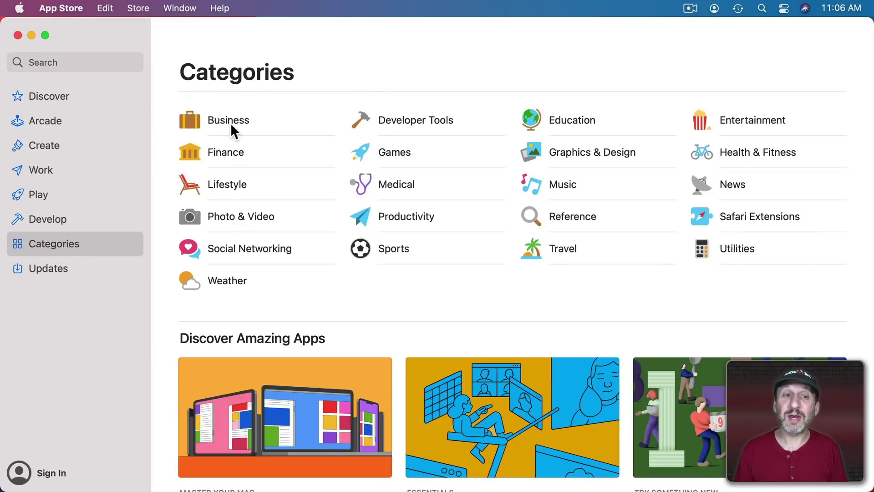
pyautogui.click(231, 123)
pyautogui.scroll(-1, 293, 225)
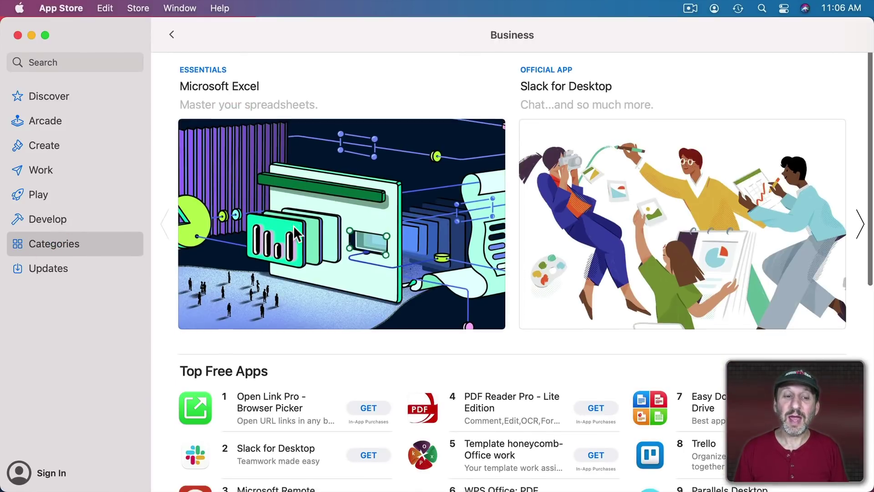
pyautogui.scroll(-5, 294, 226)
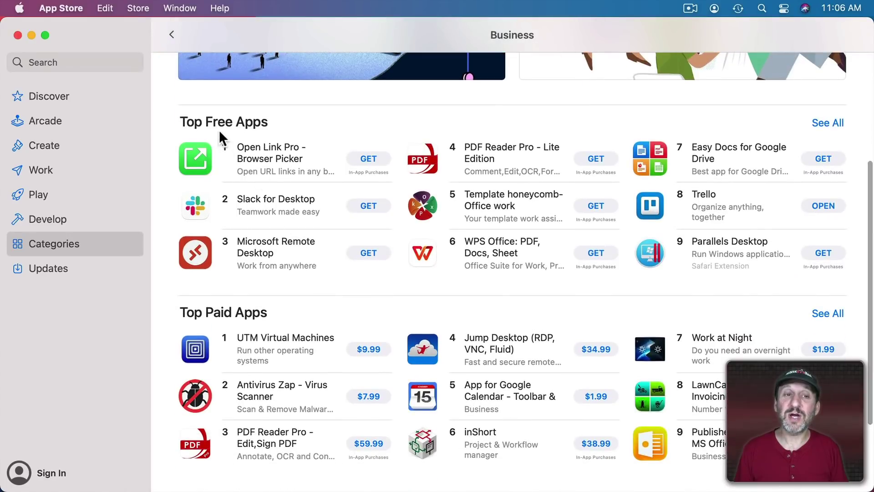
pyautogui.scroll(-2, 219, 130)
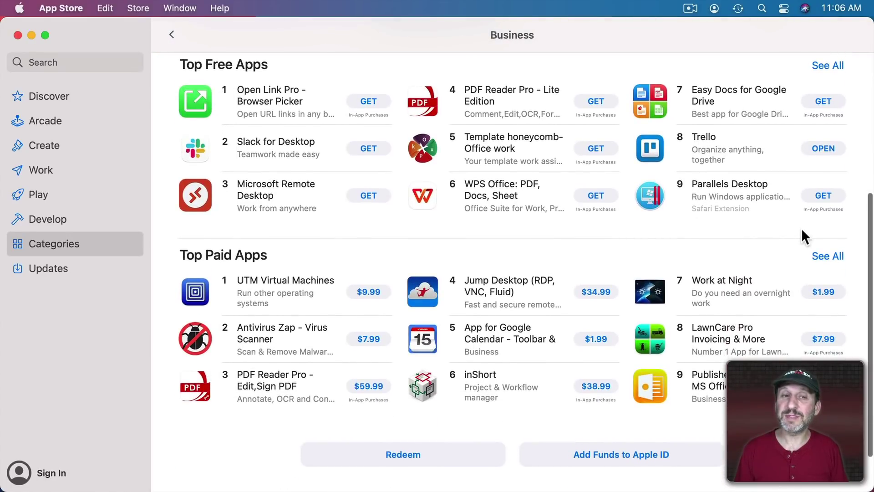
# - Browse the full Business top free and paid charts, then open the chart category selector
pyautogui.click(832, 65)
pyautogui.scroll(-1, 368, 223)
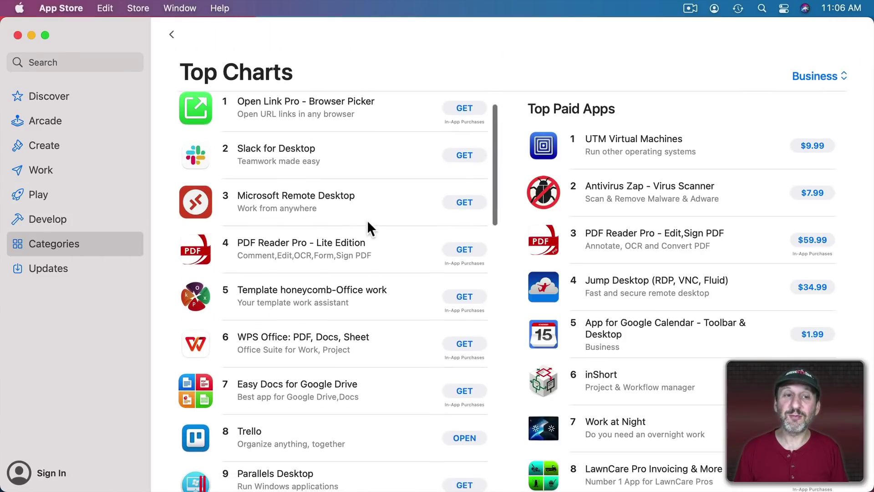
pyautogui.scroll(-2, 367, 220)
pyautogui.scroll(-3, 367, 220)
pyautogui.scroll(-8, 367, 220)
pyautogui.scroll(-5, 367, 220)
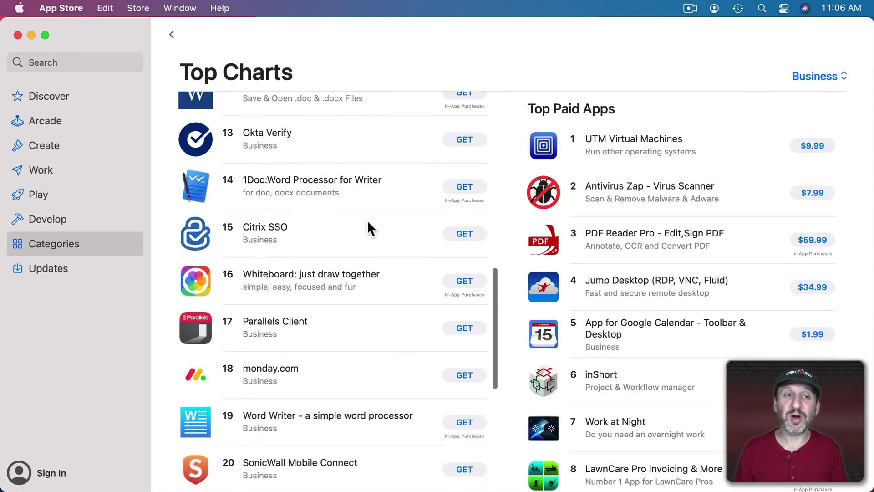
pyautogui.scroll(-4, 367, 220)
pyautogui.scroll(-3, 646, 208)
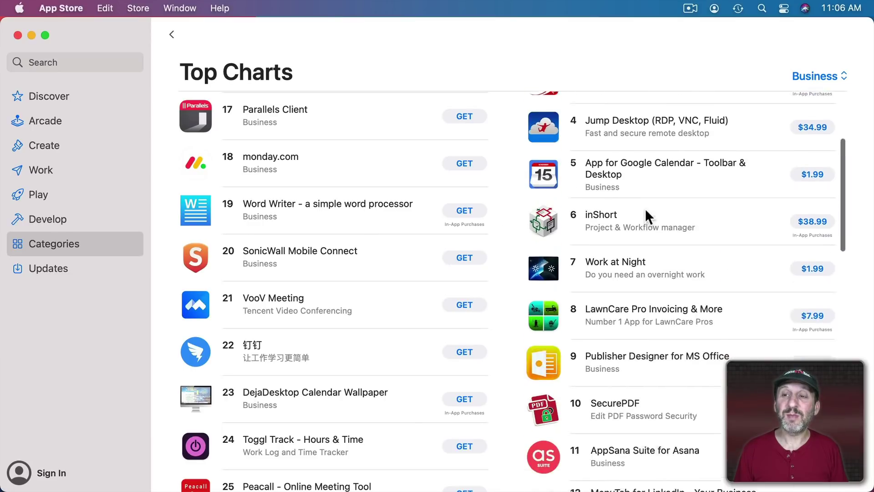
pyautogui.scroll(-3, 646, 209)
pyautogui.scroll(-2, 646, 208)
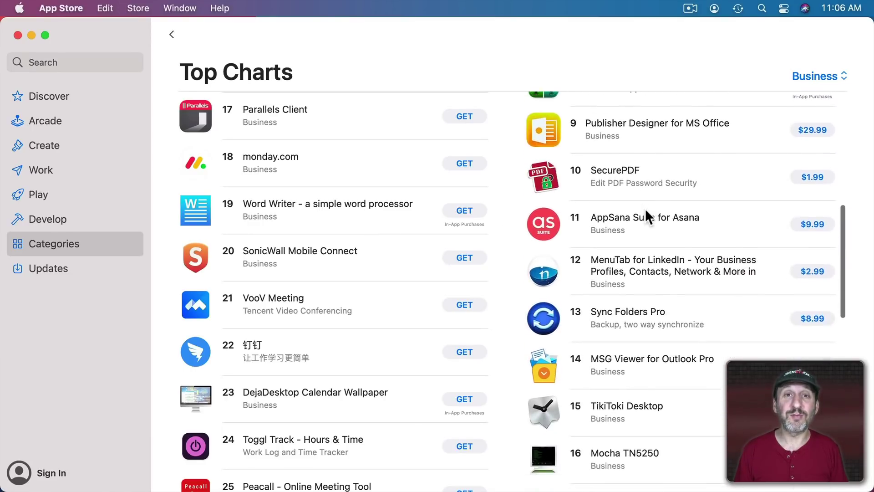
pyautogui.click(817, 76)
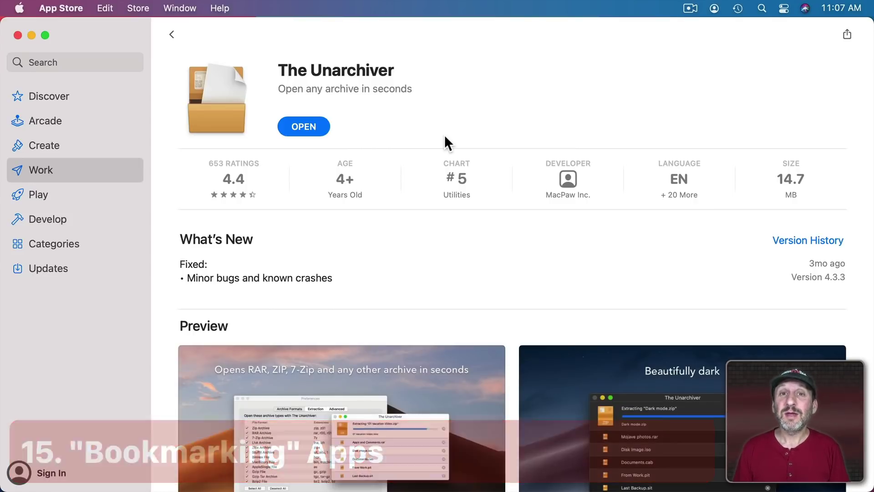
# - Share The Unarchiver's page to Reminders as an item in the To Do list
pyautogui.click(138, 8)
pyautogui.moveTo(179, 8)
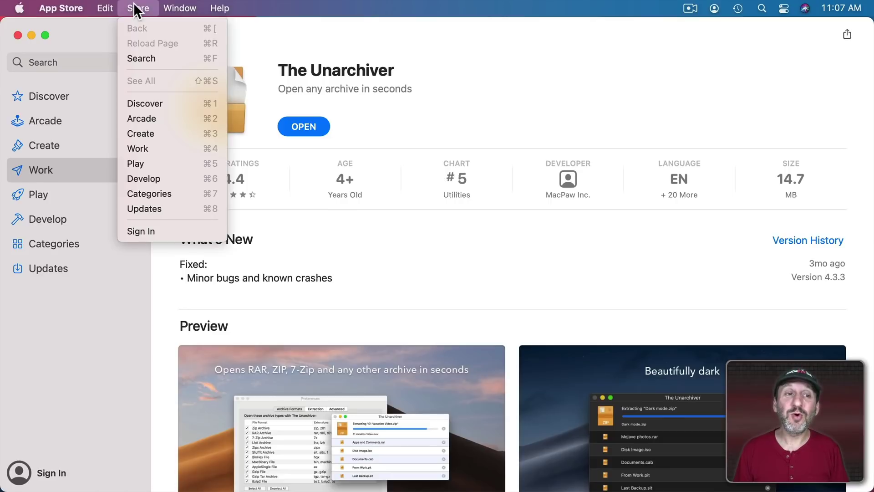
pyautogui.click(432, 96)
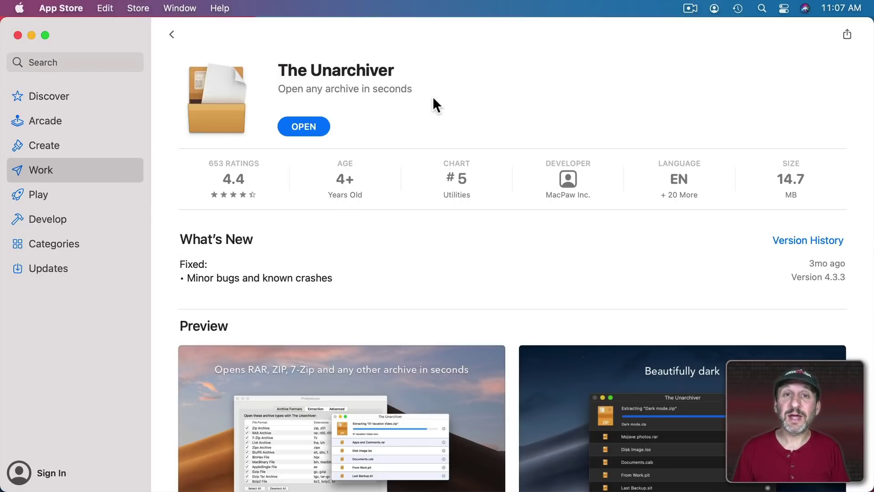
pyautogui.click(848, 34)
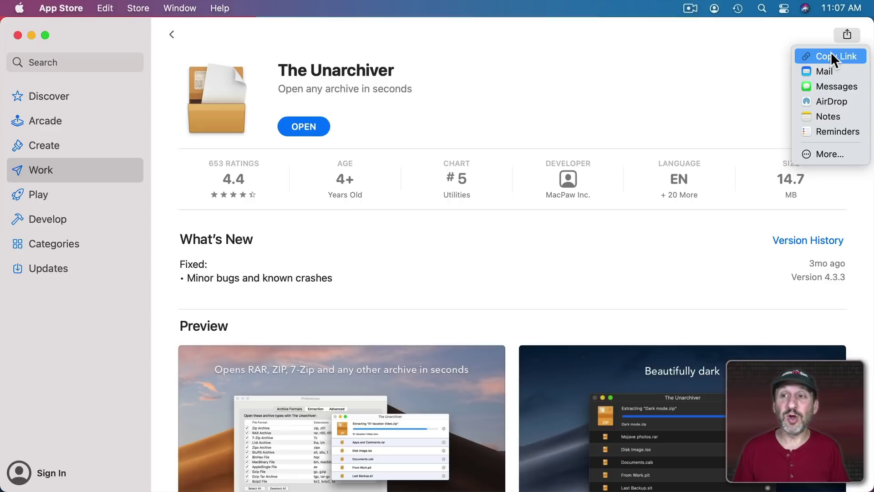
pyautogui.click(832, 127)
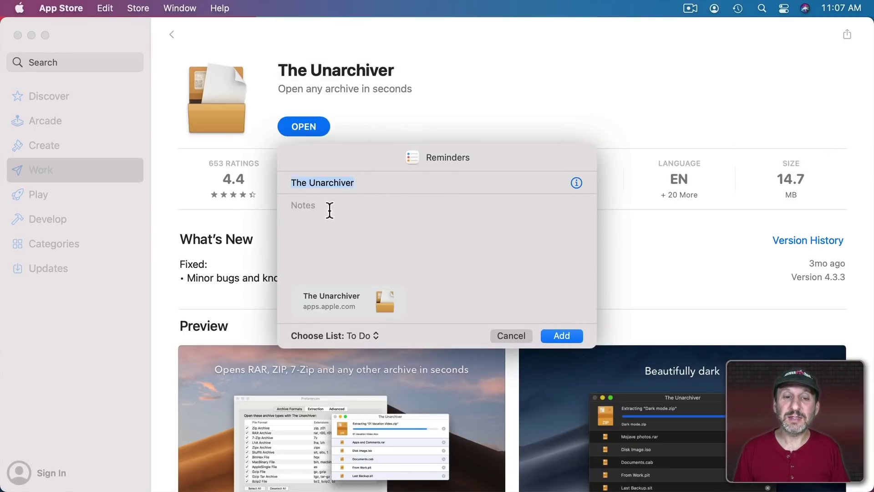
pyautogui.click(367, 337)
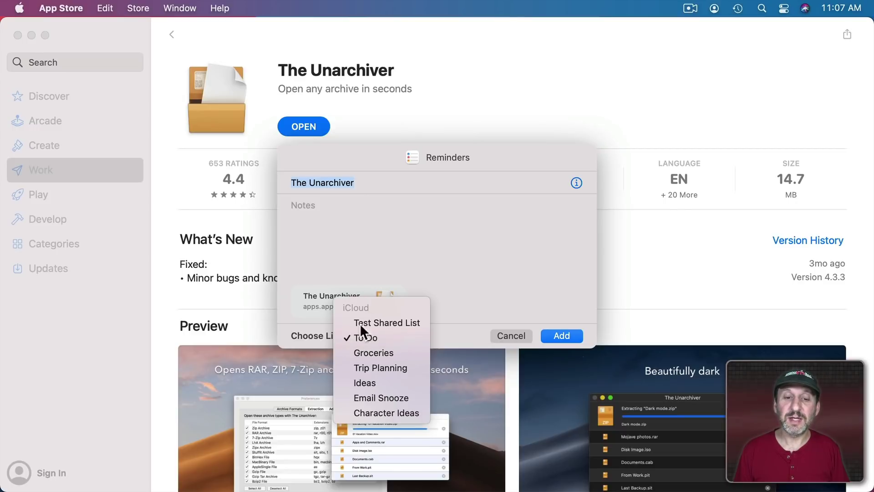
pyautogui.click(302, 250)
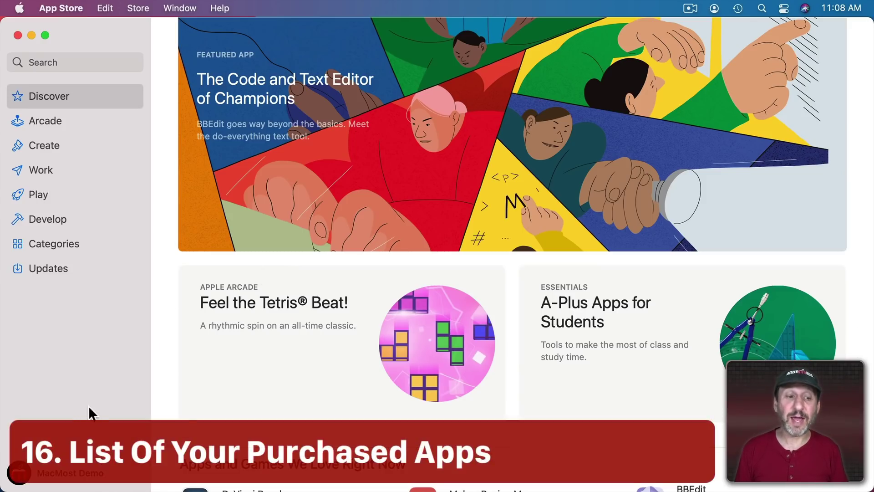
# - Hide the Ulysses purchase, leaving Twitter, The Unarchiver and Kindle in Purchased
pyautogui.click(21, 474)
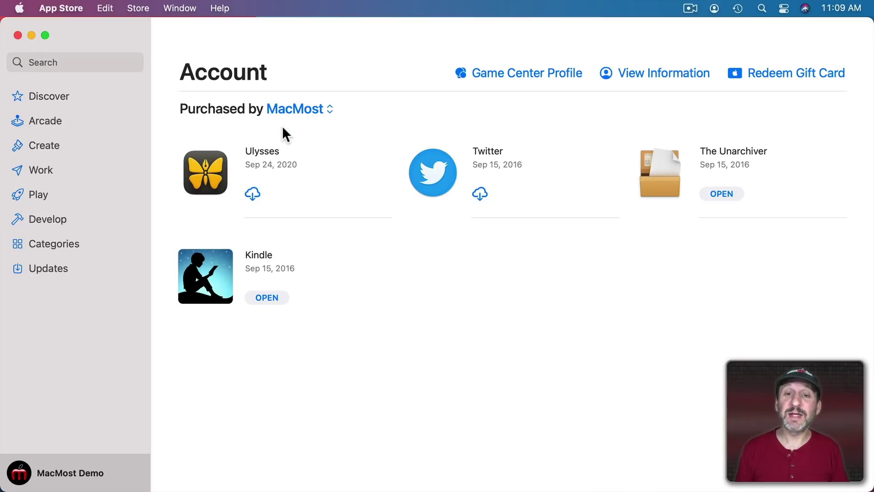
pyautogui.moveTo(254, 195)
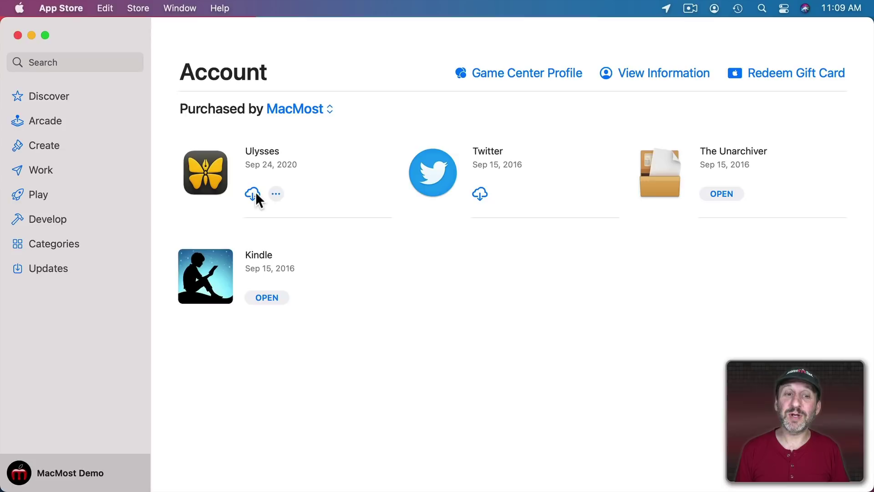
pyautogui.click(275, 194)
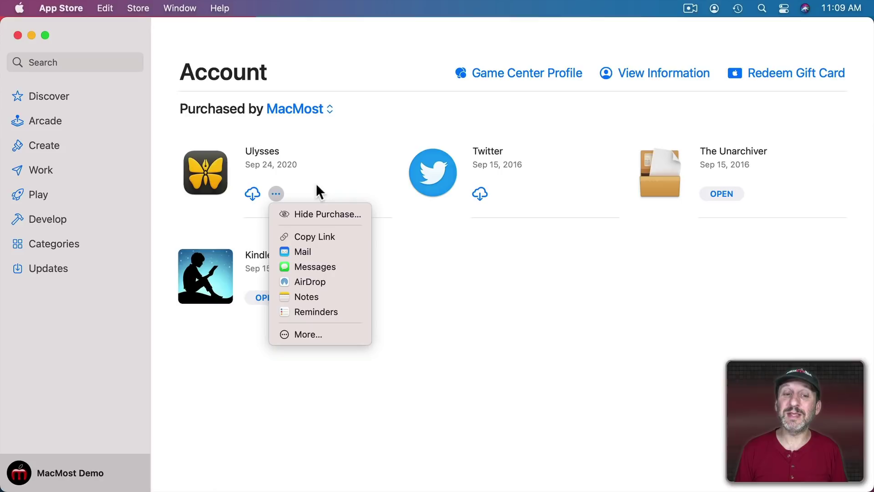
pyautogui.click(321, 214)
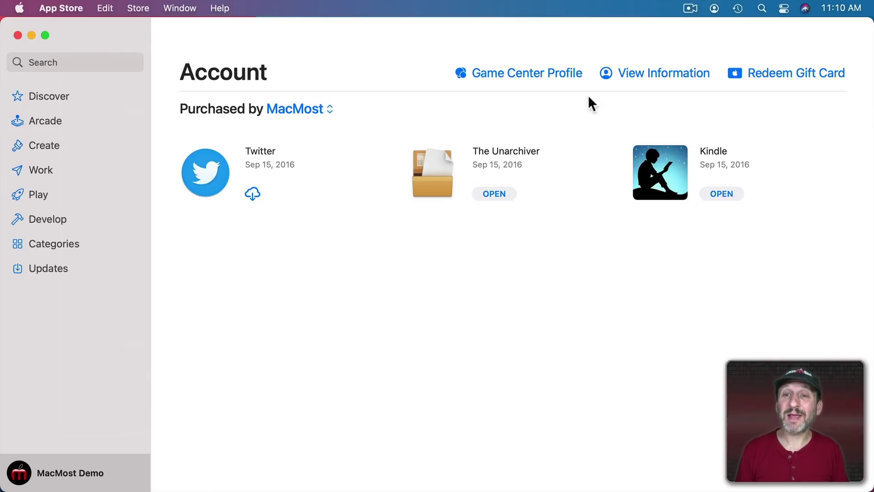
# - Review account information, hidden purchases, Add Money to Account amounts and Auto Reload options
pyautogui.click(637, 73)
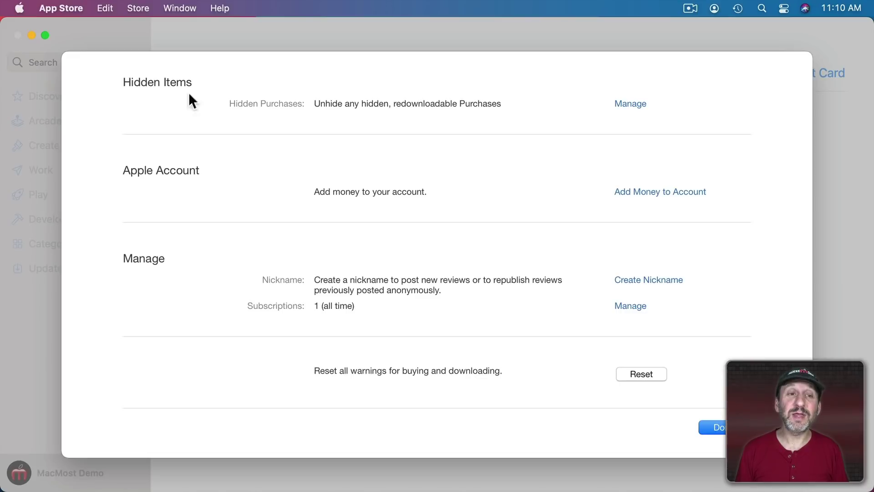
pyautogui.click(632, 106)
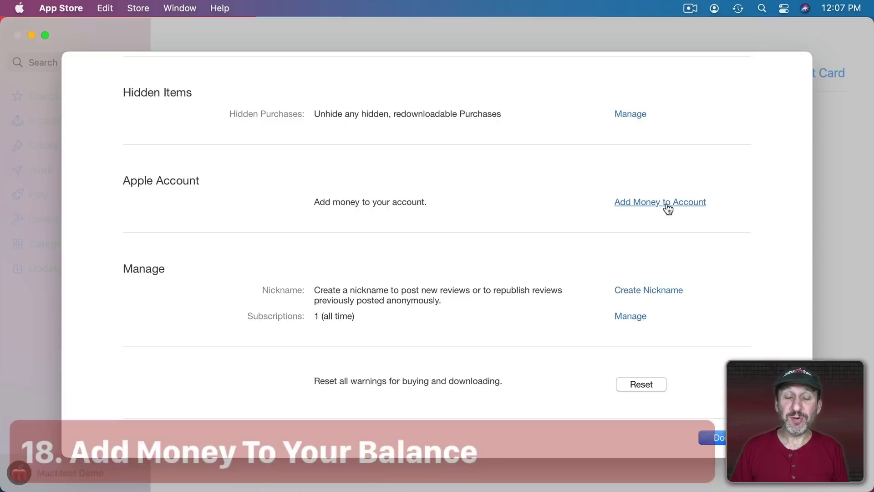
pyautogui.click(668, 203)
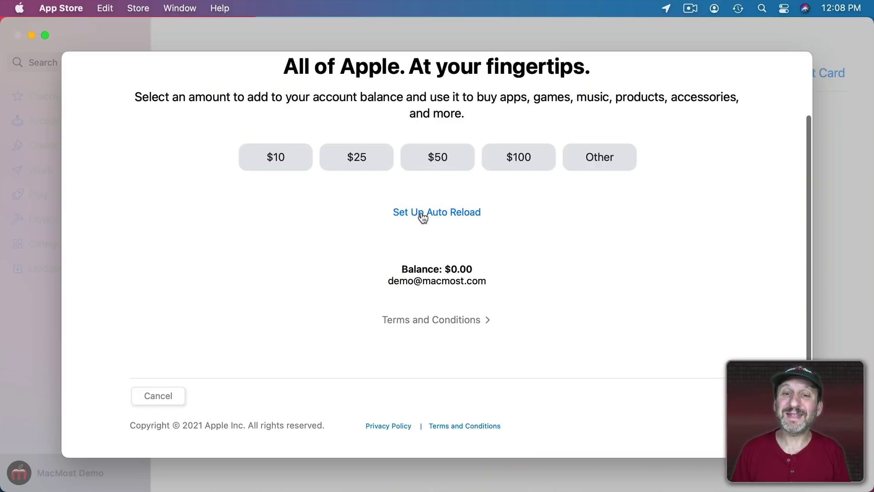
pyautogui.click(421, 213)
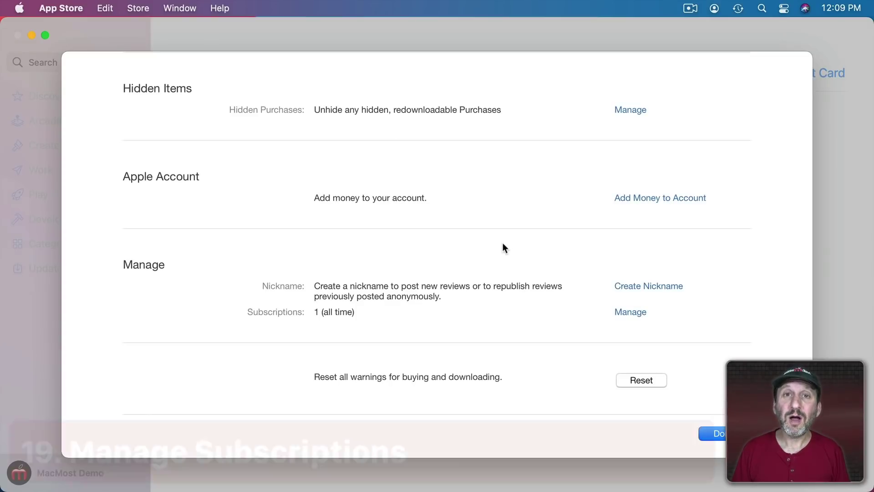
# - Open the Subscriptions list, which shows no active subscriptions
pyautogui.scroll(-1, 503, 244)
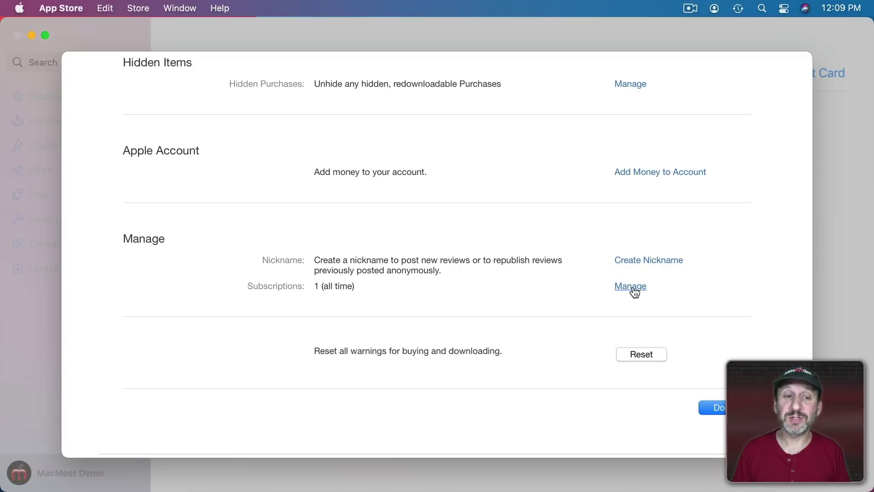
pyautogui.click(631, 286)
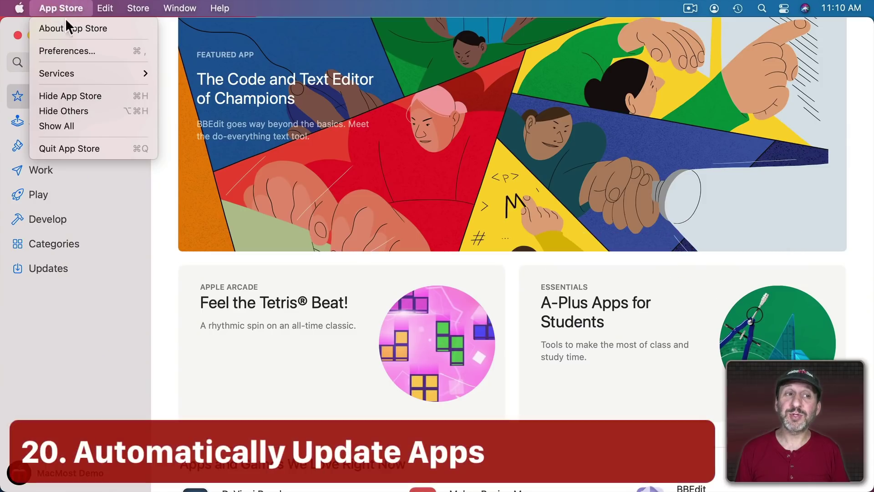
# - Open App Store Preferences to confirm Automatic Updates is enabled
pyautogui.click(67, 49)
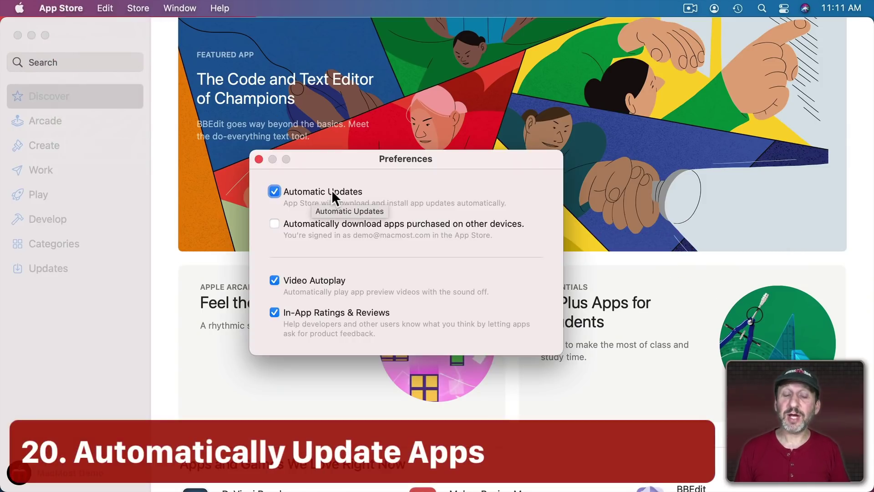